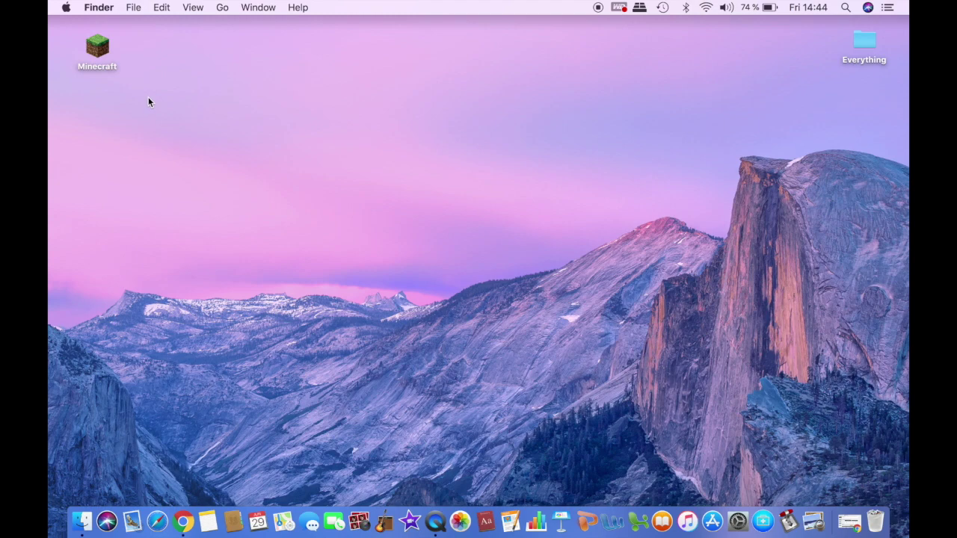
Step: Restore the minimized Chrome window showing the Forge 1.12.2 downloads page
left_click(849, 521)
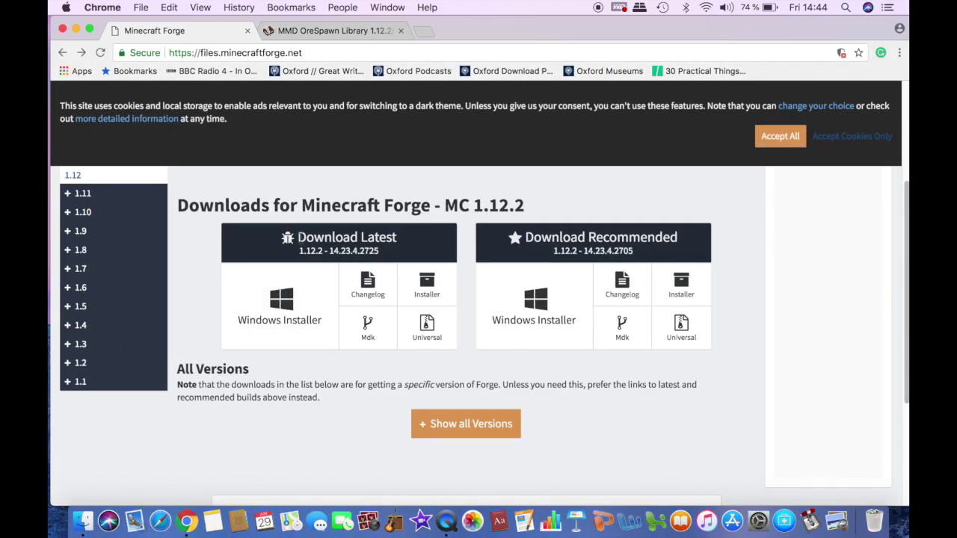
Step: Download the latest Forge 1.12.2 installer (14.23.4.2725), skipping the ad and keeping the file
left_click_drag(298, 237, 402, 240)
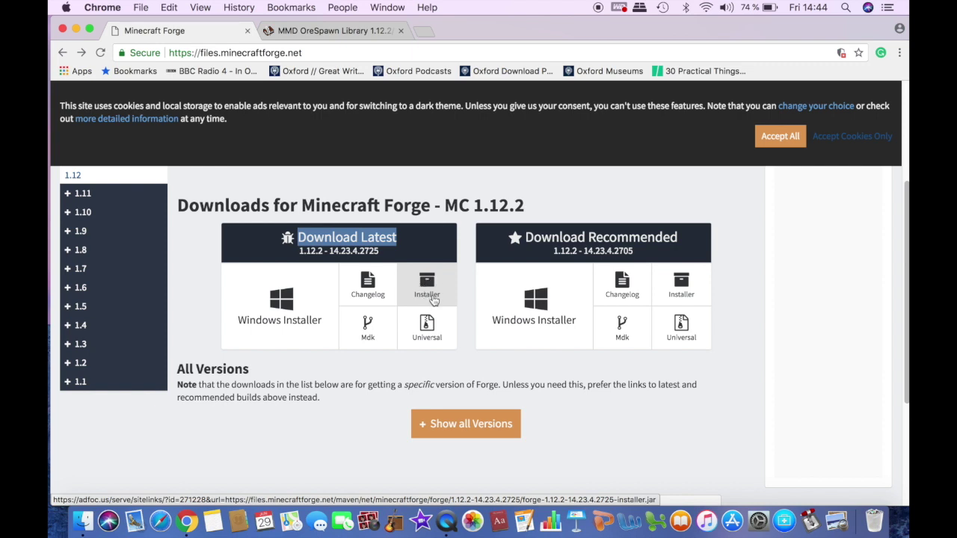
left_click(436, 295)
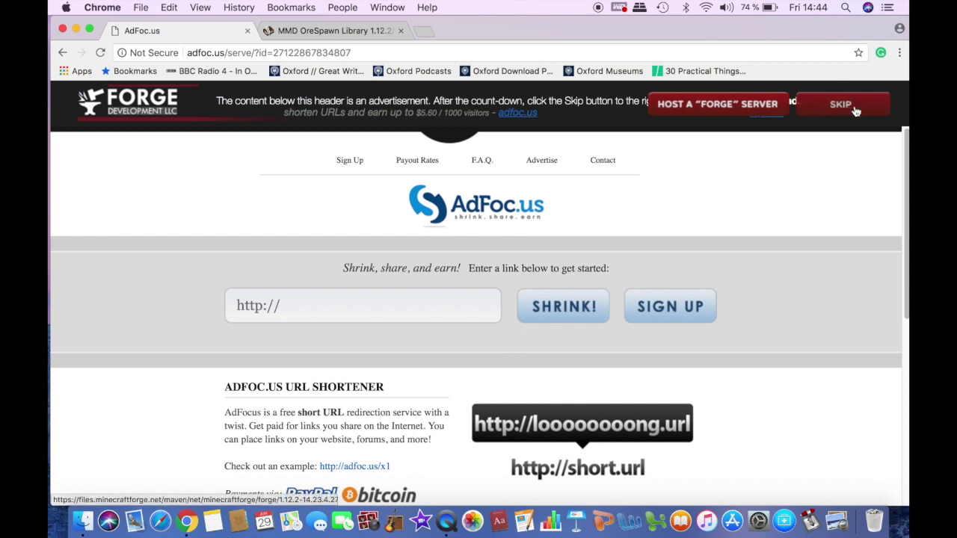
left_click(856, 111)
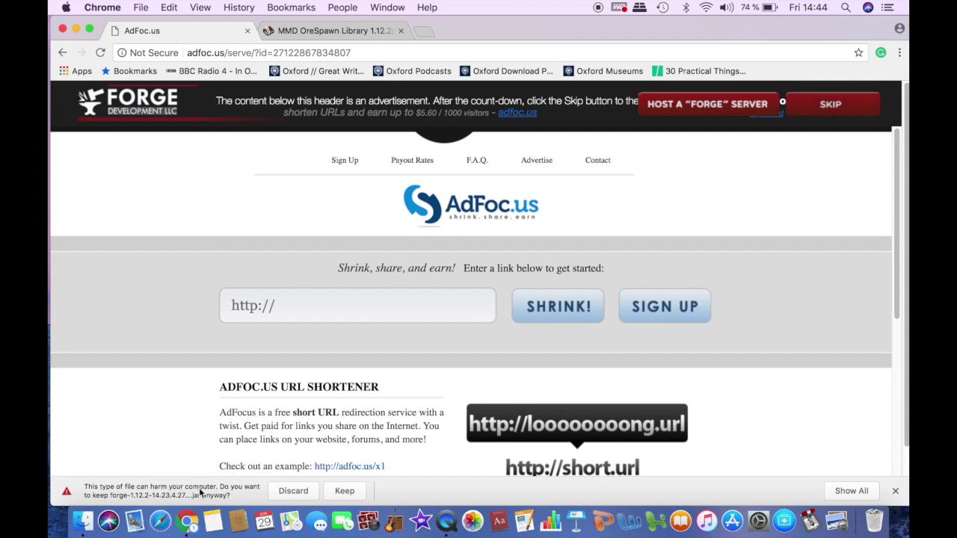
left_click(342, 492)
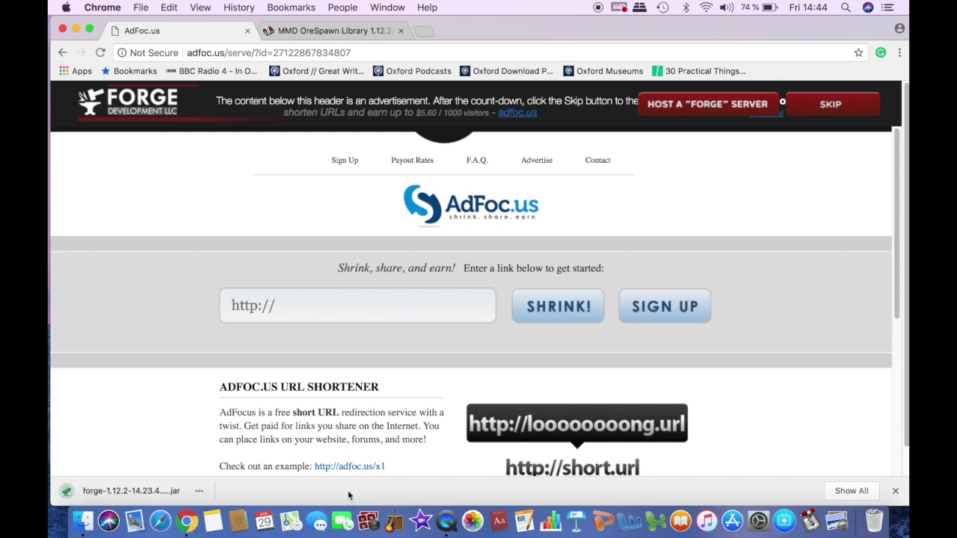
Step: Copy the Forge installer jar from the download bar onto the desktop and minimize Chrome
mouse_move(81, 43)
left_mouse_down()
mouse_move(379, 44)
mouse_move(350, 43)
left_mouse_up()
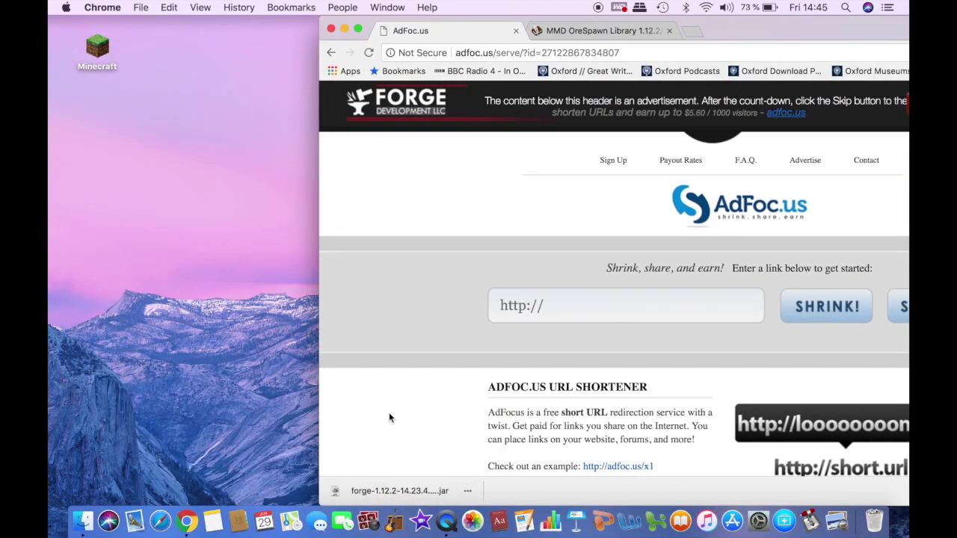
left_click_drag(372, 485, 193, 270)
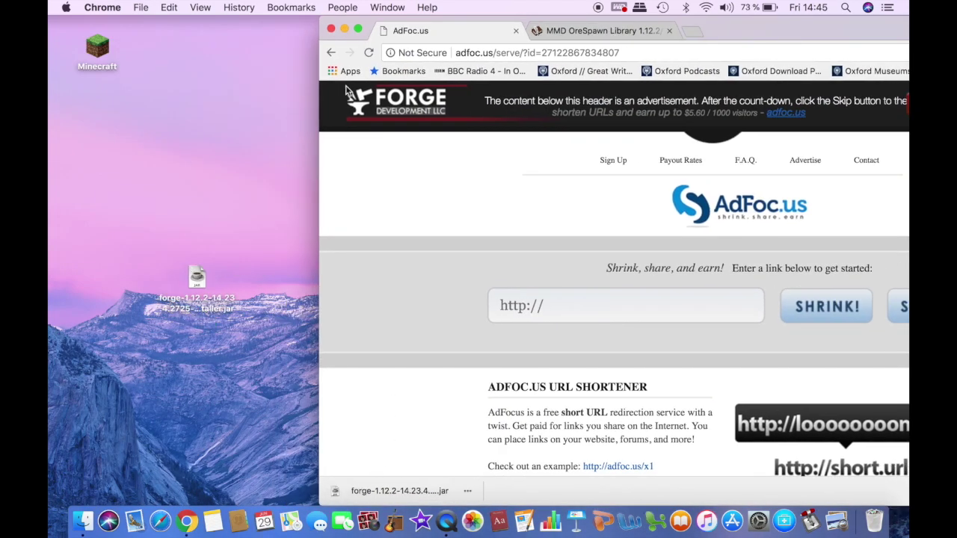
left_click(344, 29)
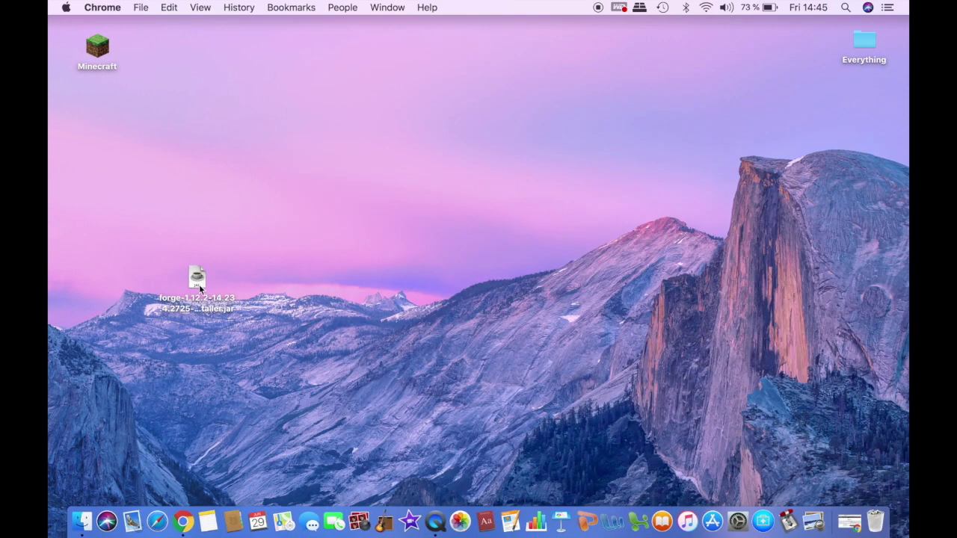
Step: Try opening the Forge installer jar and dismiss the unidentified-developer warning
left_click_drag(200, 276, 219, 230)
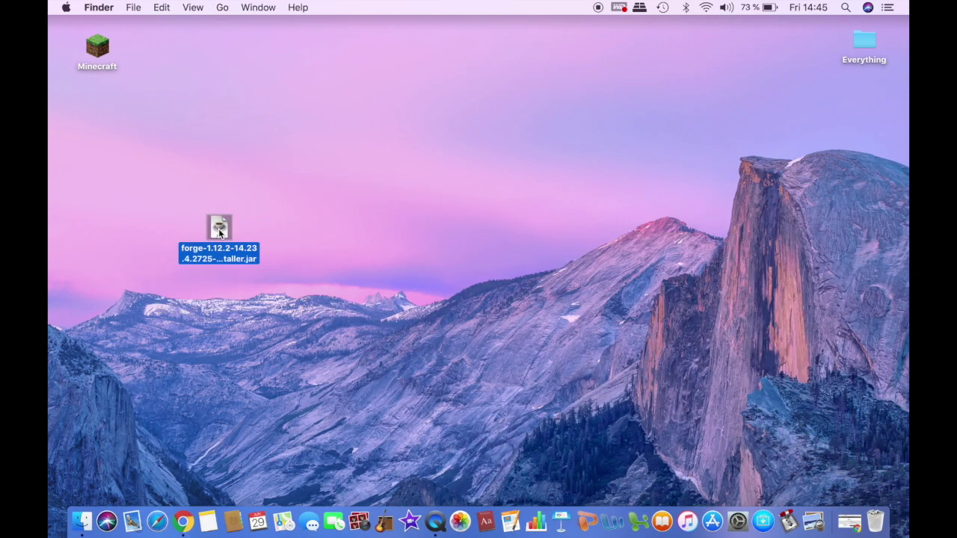
double_click(218, 228)
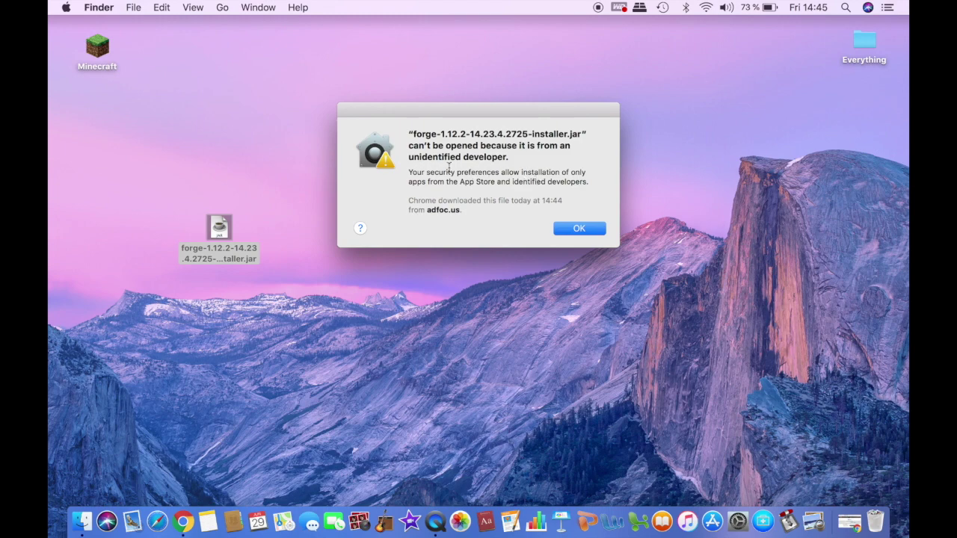
left_click(582, 230)
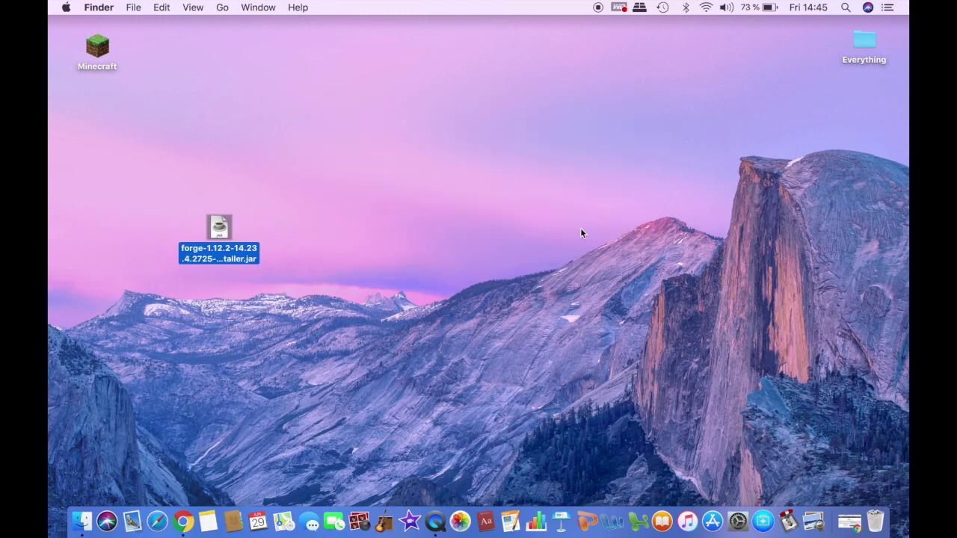
Step: Allow the blocked Forge installer via Security & Privacy's Open Anyway and confirm opening it
left_click(742, 529)
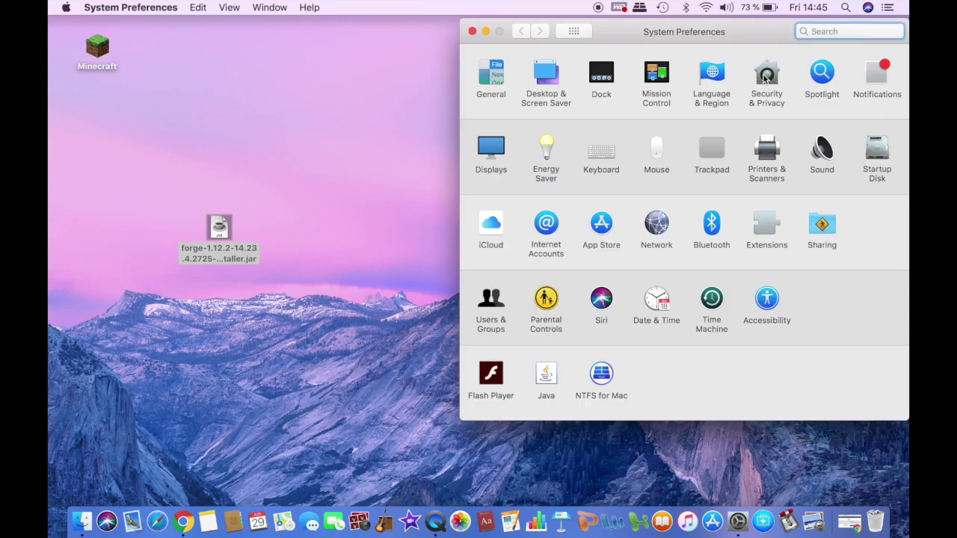
left_click(765, 77)
left_click(836, 281)
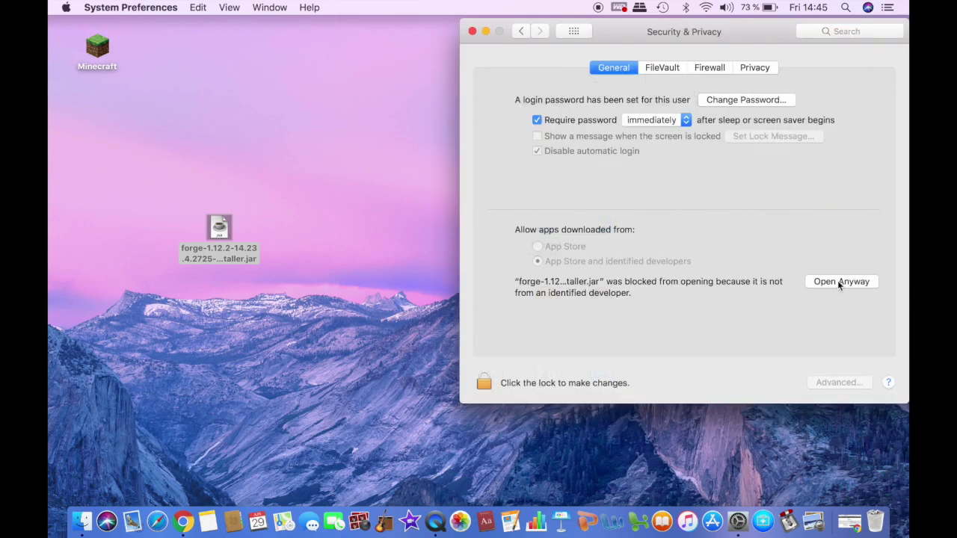
left_click(516, 231)
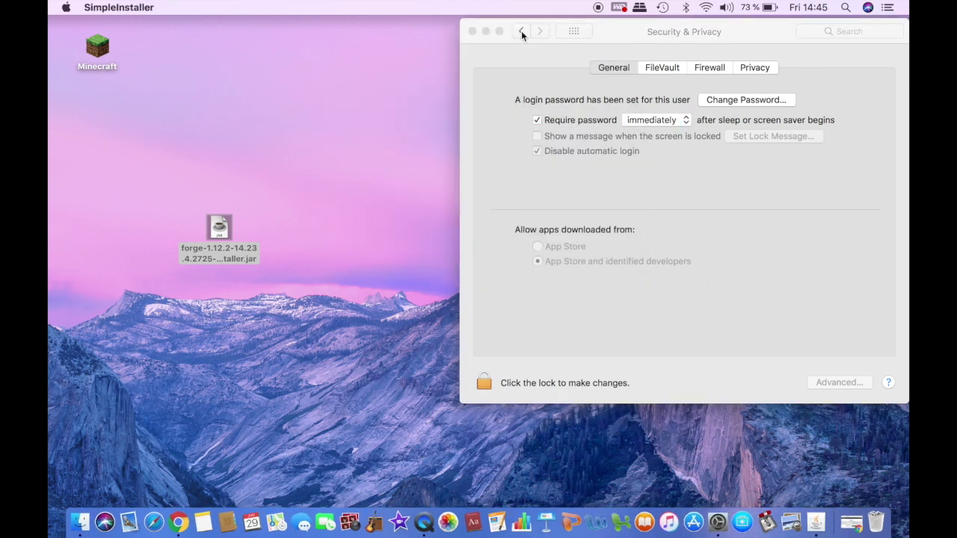
left_click(613, 33)
Step: Install the Forge 1.12.2-14.23.4.2725 client, dismiss the completion message, and move the jar beside its log
left_click(473, 30)
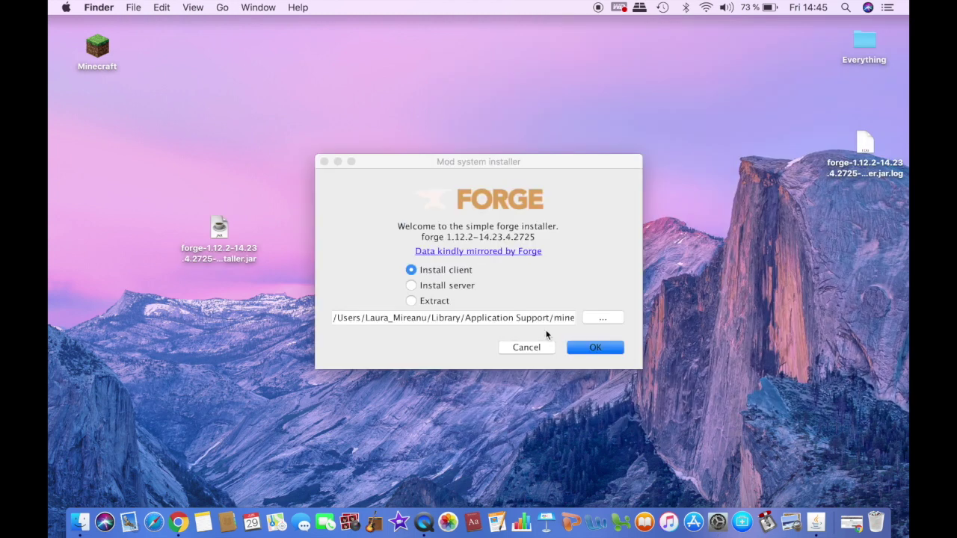
left_click(372, 217)
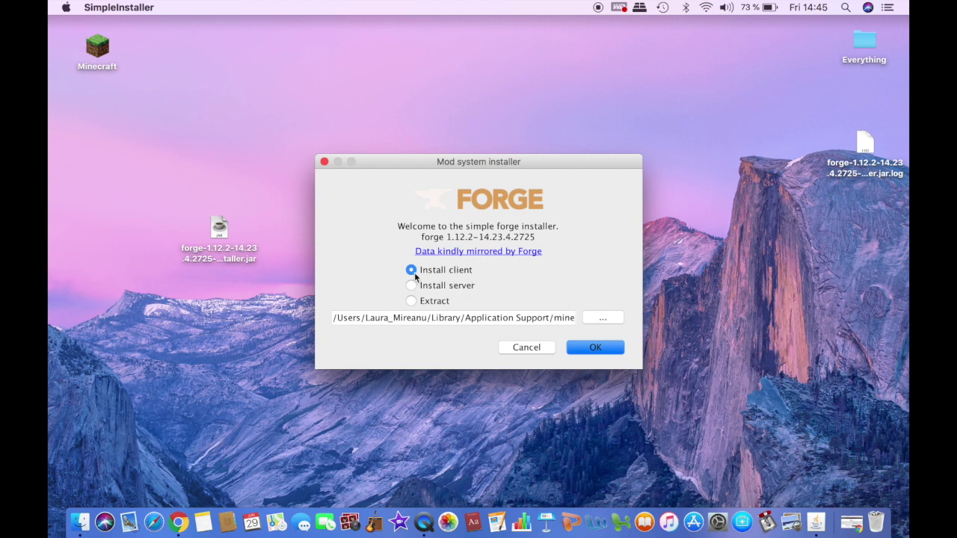
left_click(598, 349)
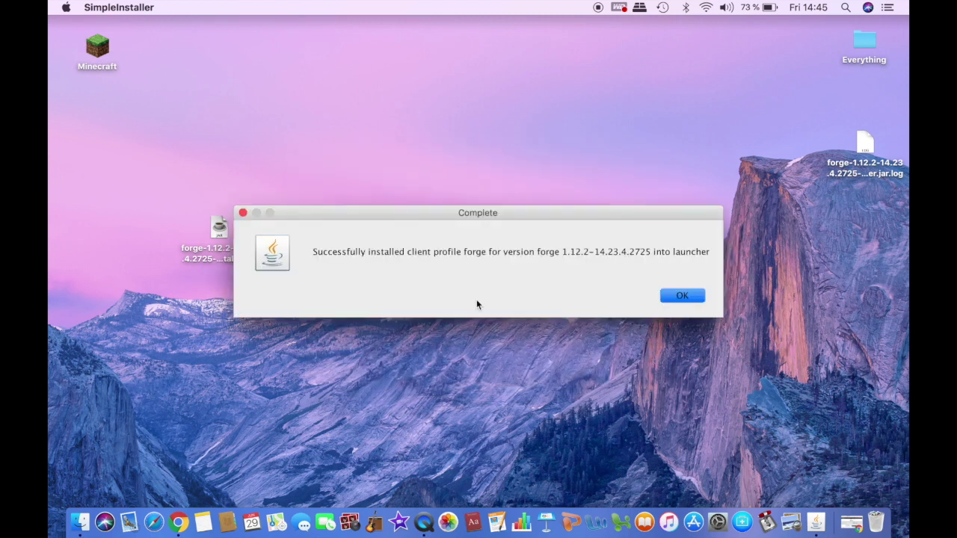
left_click(676, 296)
left_click_drag(220, 230, 748, 149)
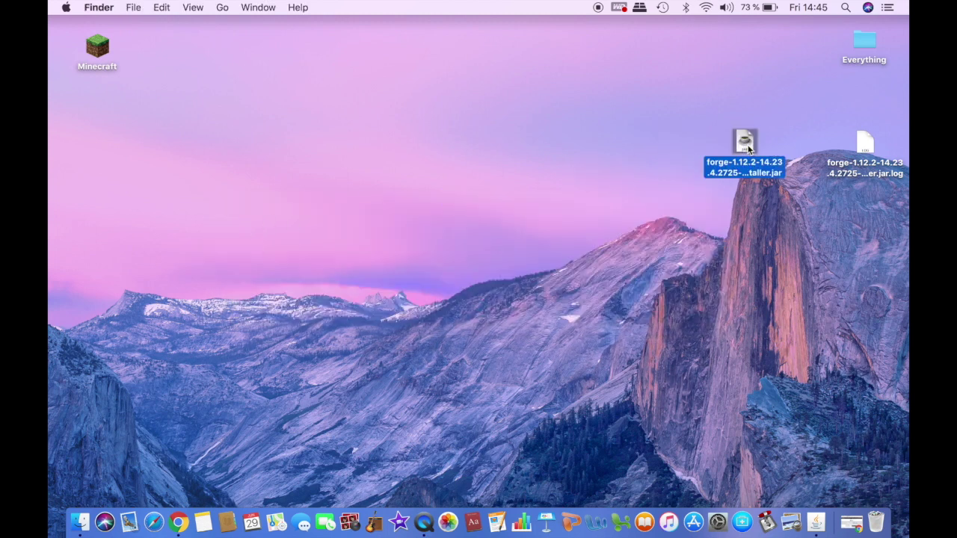
Step: Clear the Forge installer jar and log off the desktop, then bring Chrome back
mouse_move(676, 142)
left_mouse_down()
mouse_move(867, 151)
mouse_move(875, 521)
left_mouse_up()
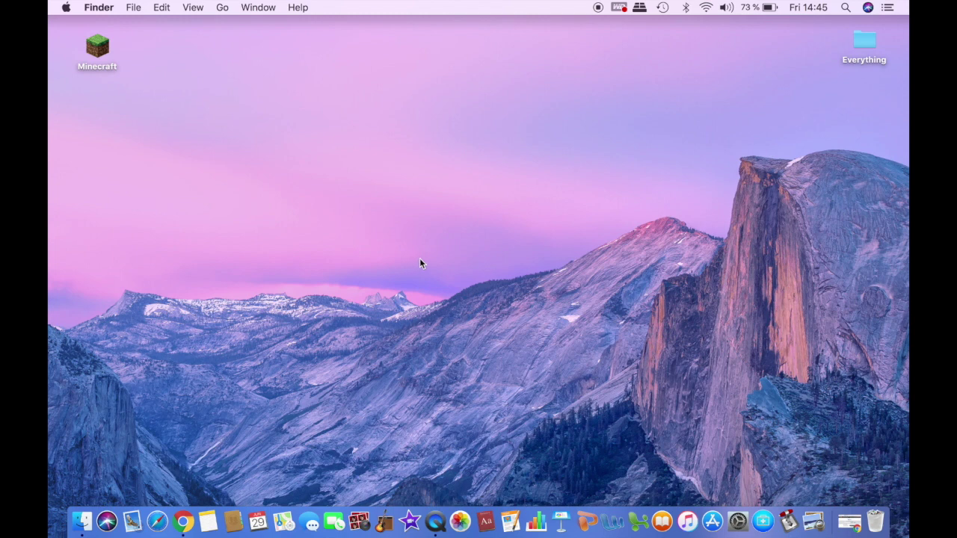
left_click(849, 521)
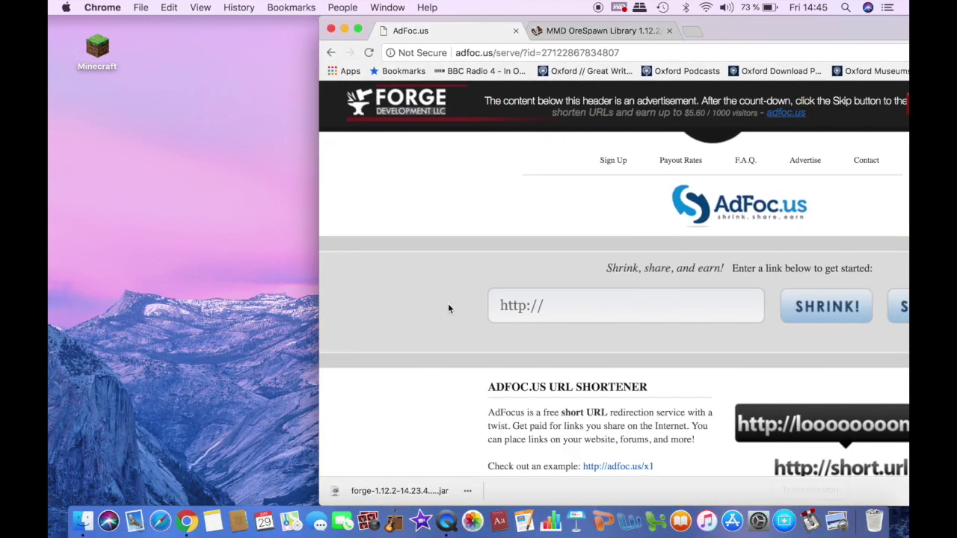
Step: On the MMD OreSpawn Library page, find the Minecraft 1.12.2 download and open Server 1
left_click_drag(350, 35, 79, 35)
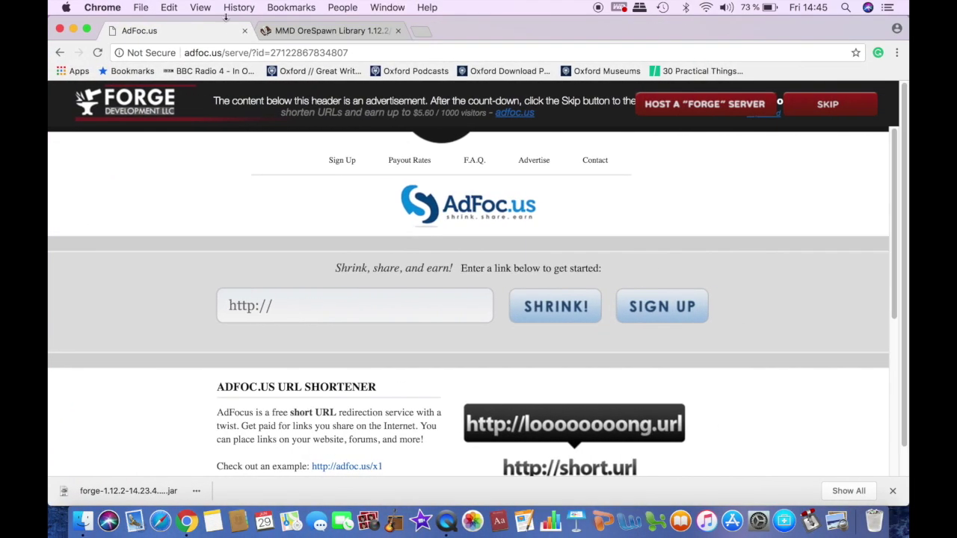
left_click(286, 34)
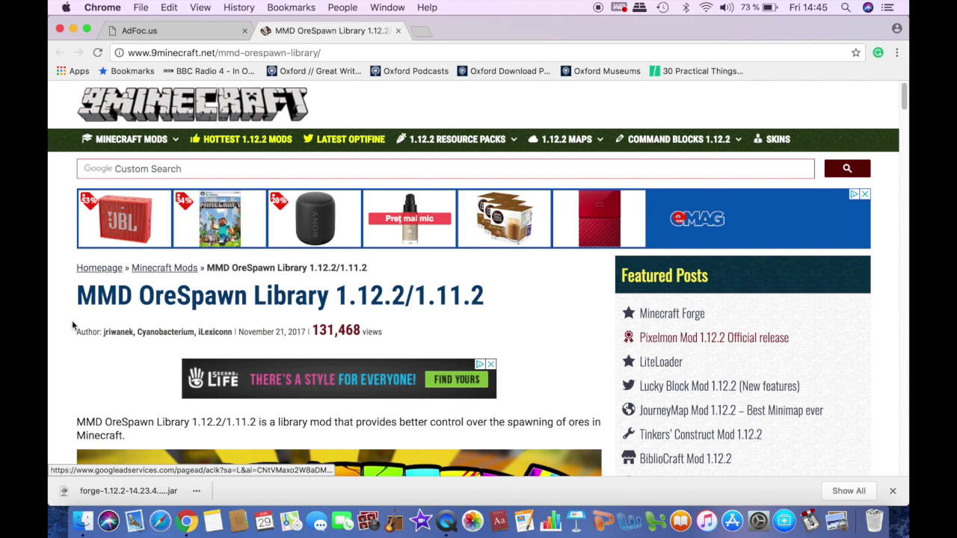
scroll(73, 326, "down", 5)
scroll(72, 325, "down", 2)
scroll(72, 325, "down", 15)
scroll(71, 326, "up", 5)
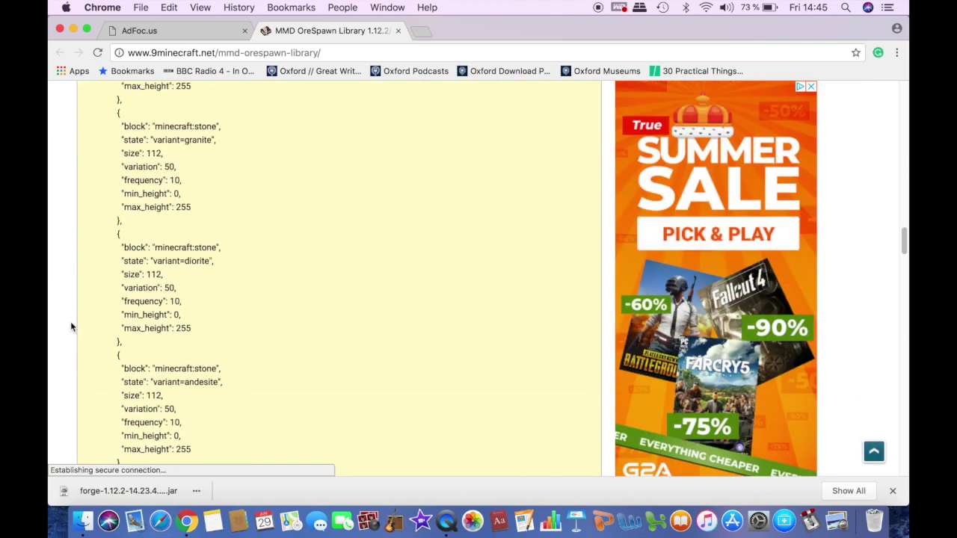
scroll(71, 326, "down", 10)
scroll(71, 327, "down", 4)
scroll(71, 327, "up", 1)
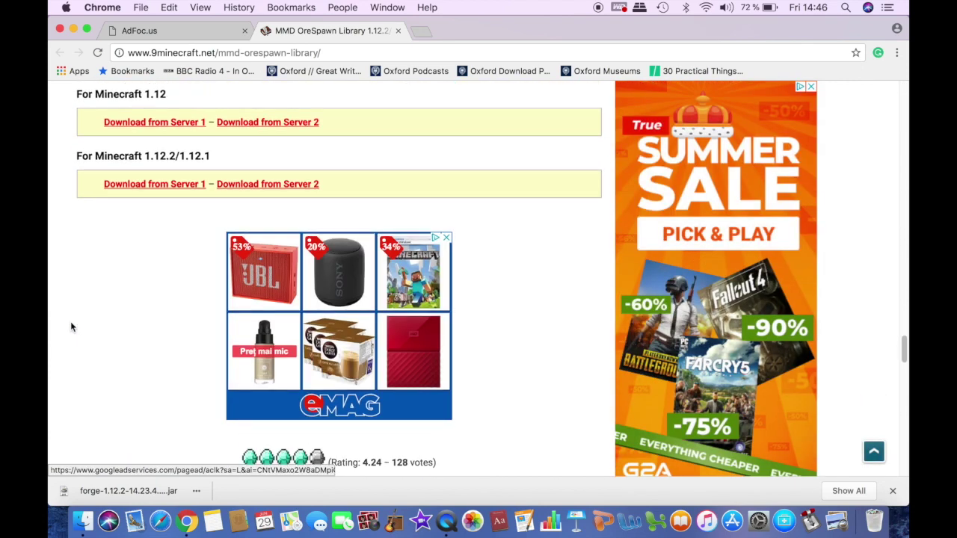
scroll(127, 265, "up", 3)
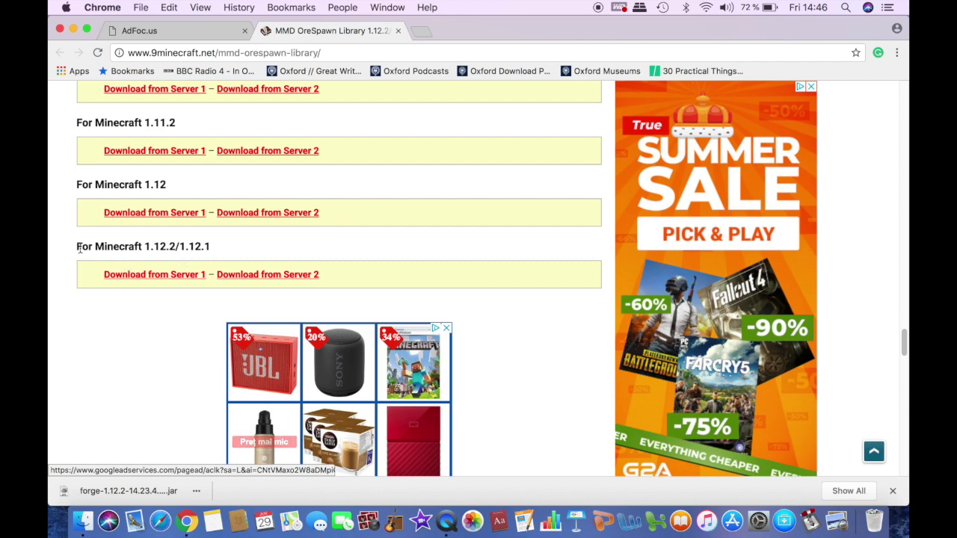
left_click_drag(79, 250, 211, 248)
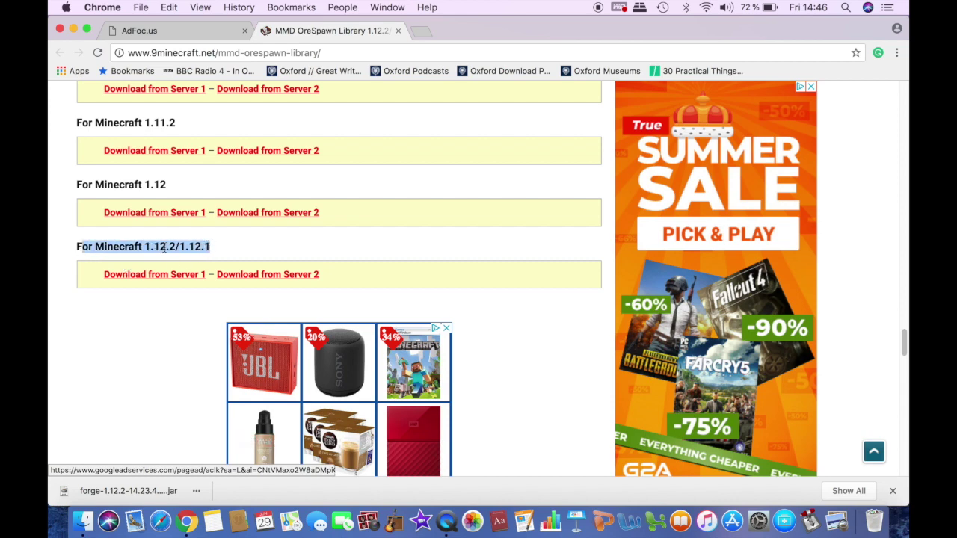
left_click_drag(145, 249, 175, 249)
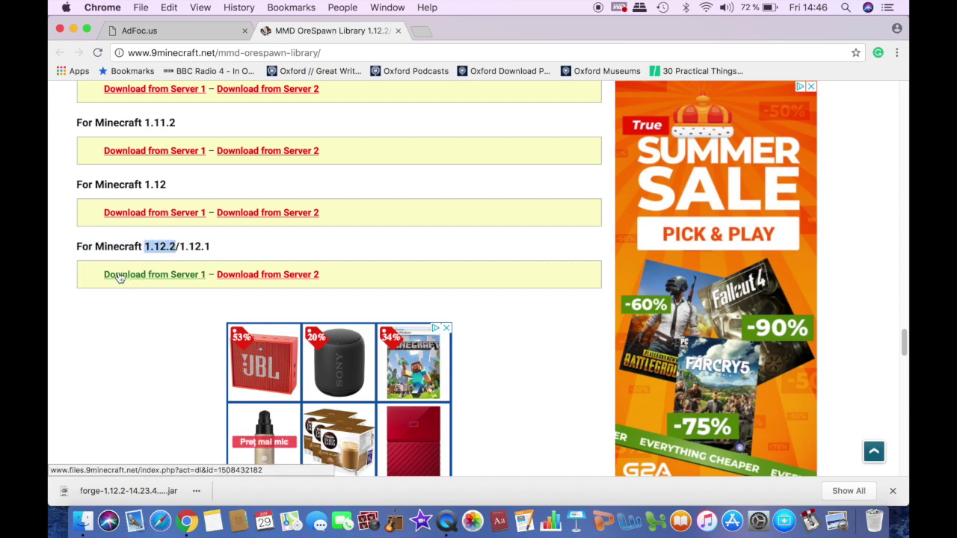
left_click(182, 277)
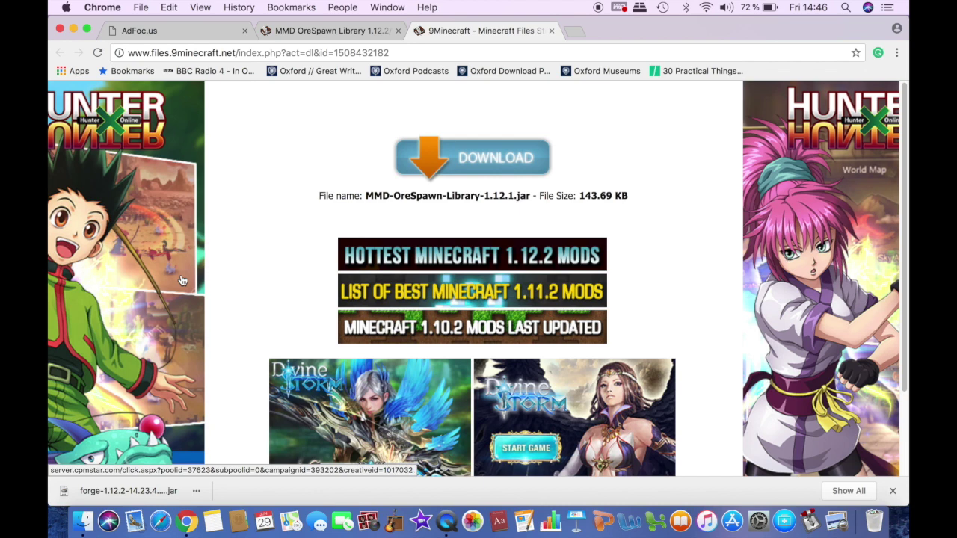
Step: Download and keep MMD-OreSpawn-Library-1.12.1.jar, copy it onto the desktop, and minimize Chrome
left_click(476, 160)
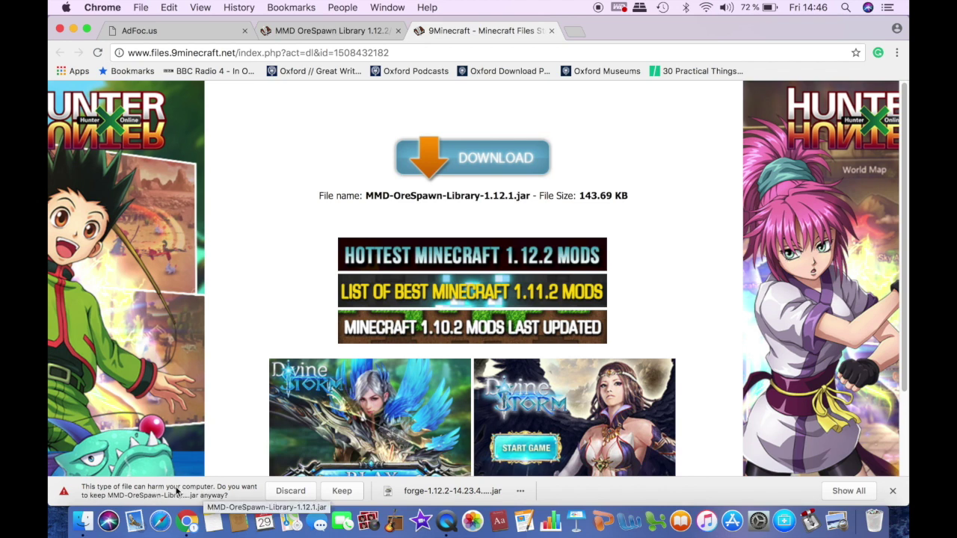
left_click(342, 490)
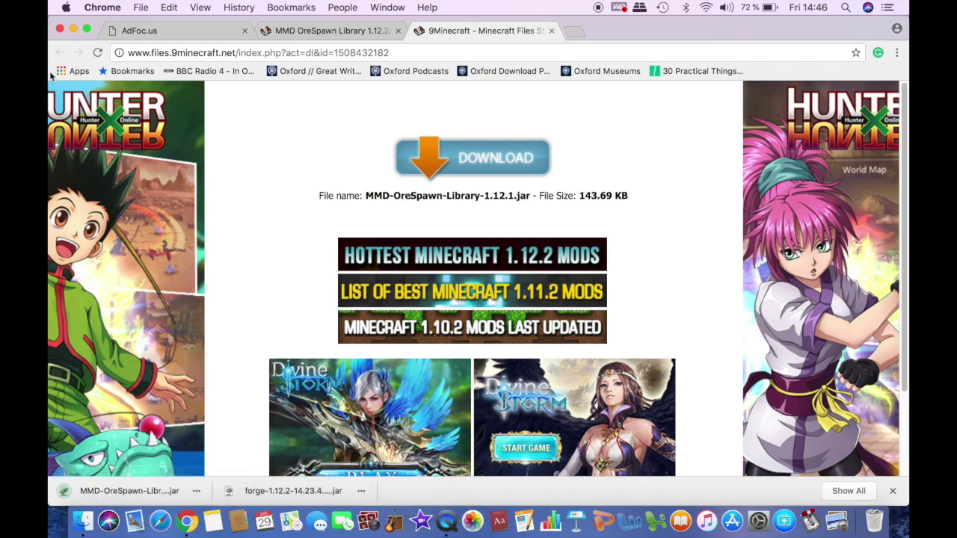
left_click_drag(85, 36, 447, 39)
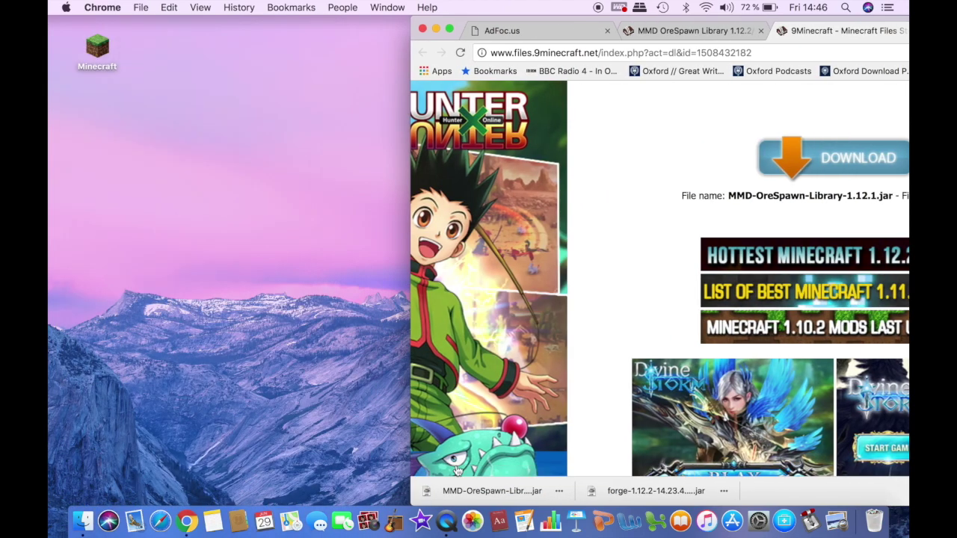
left_click_drag(492, 491, 172, 180)
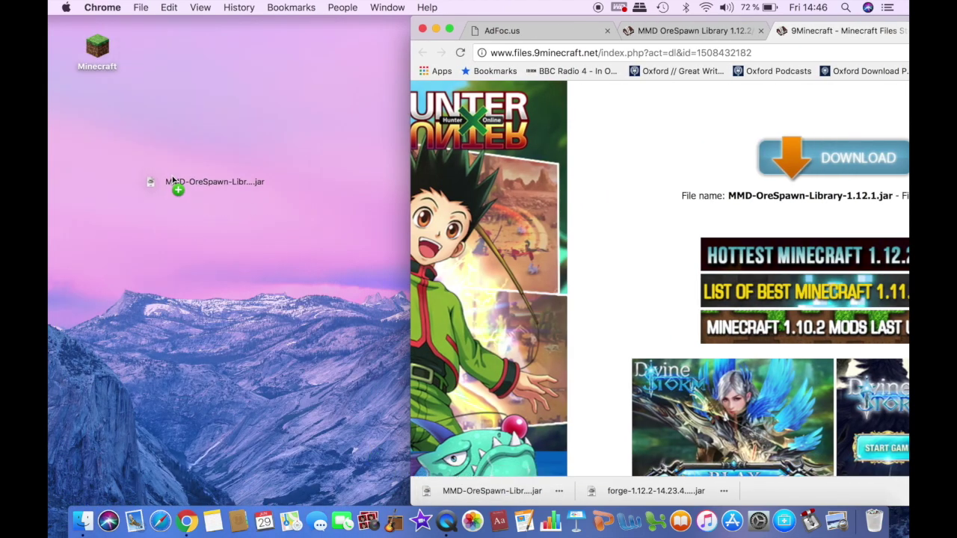
left_click(436, 30)
left_click_drag(177, 176, 208, 153)
left_click(252, 157)
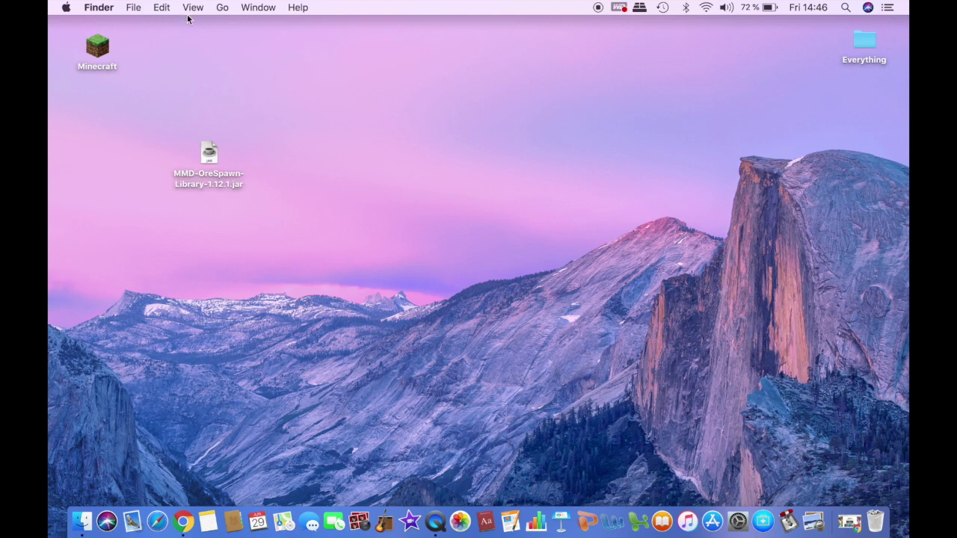
Step: Go to ~/Library/Application Support/minecraft with Go to Folder and open its mods folder
left_click(224, 7)
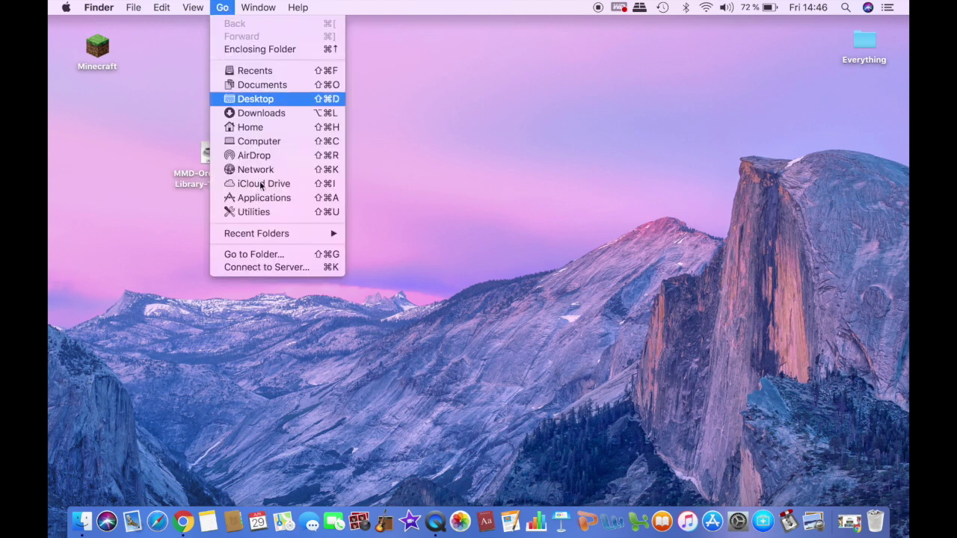
left_click(262, 258)
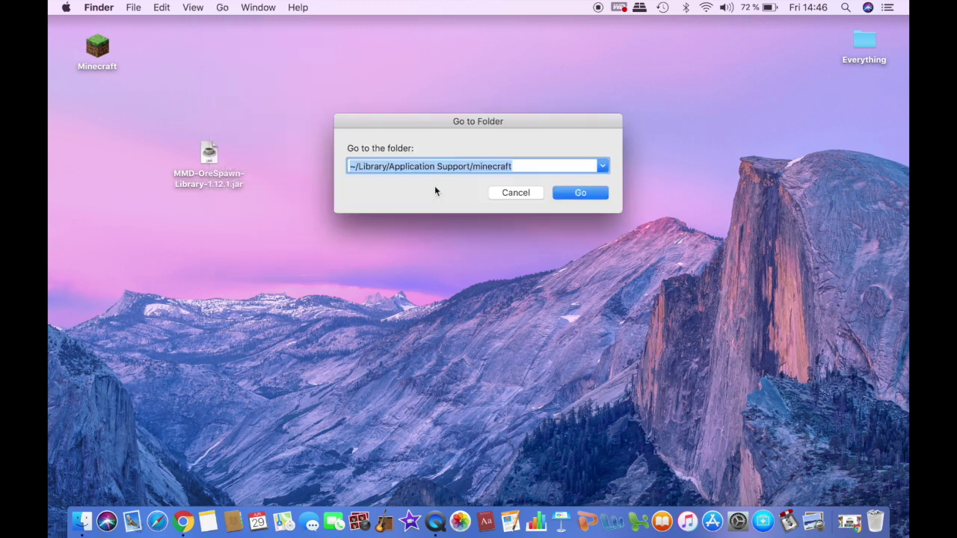
left_click(369, 170)
left_click_drag(518, 168, 343, 172)
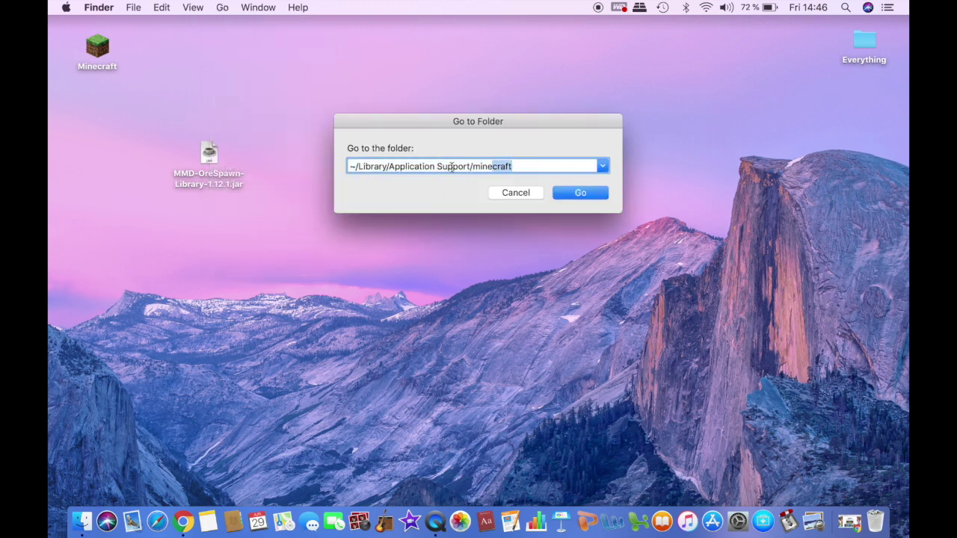
key("Right")
left_click(580, 196)
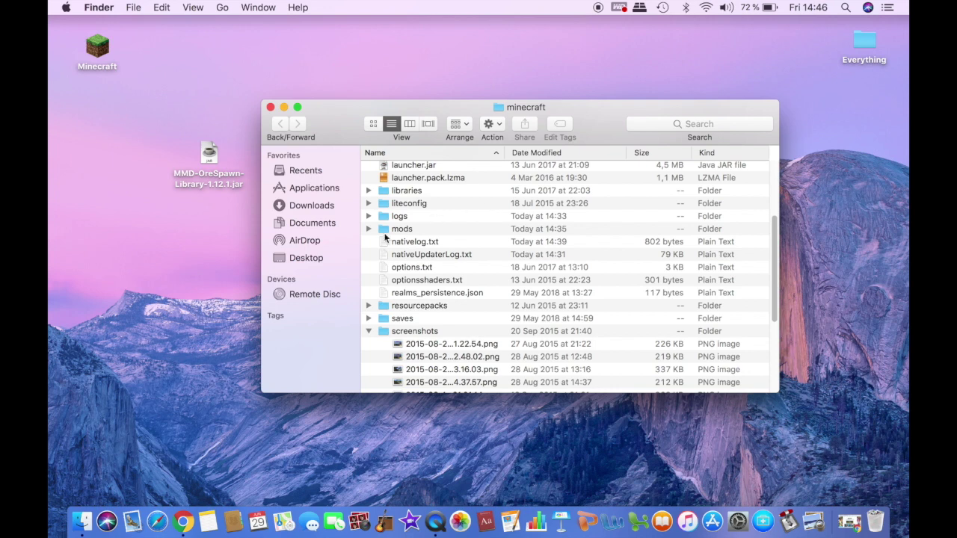
scroll(388, 247, "up", 1)
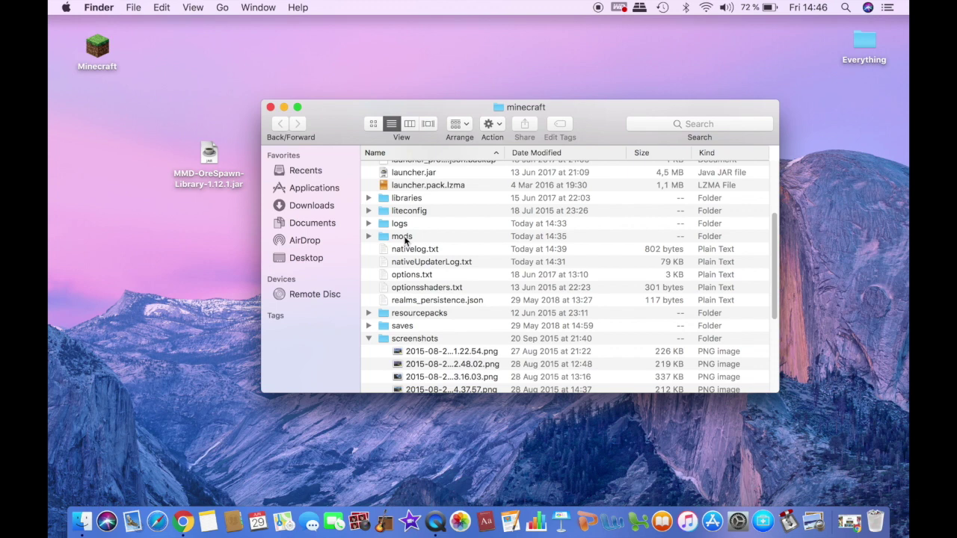
double_click(402, 236)
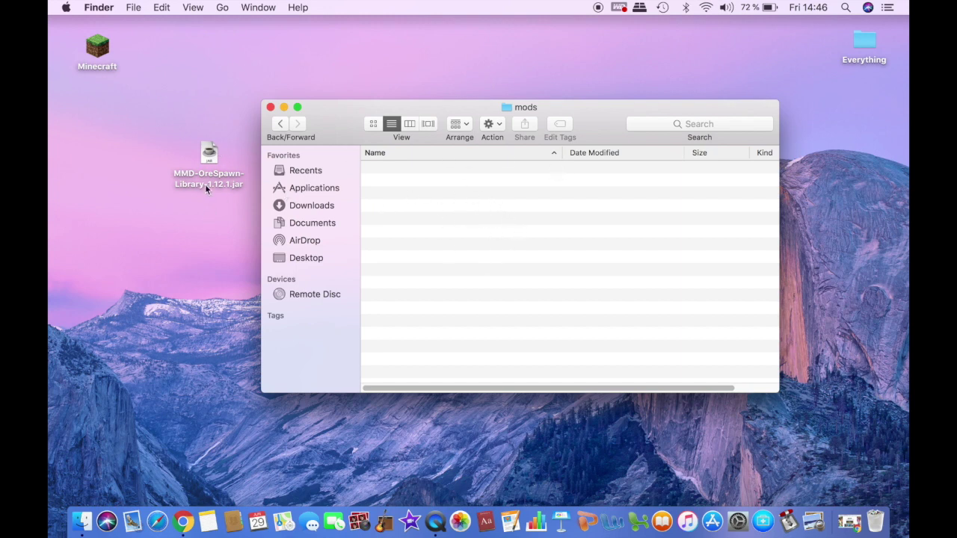
Step: Move MMD-OreSpawn-Library-1.12.1.jar from the desktop into the mods folder, then close Finder
mouse_move(206, 189)
left_mouse_down()
mouse_move(186, 214)
mouse_move(447, 187)
mouse_move(434, 203)
left_mouse_up()
left_click(408, 186)
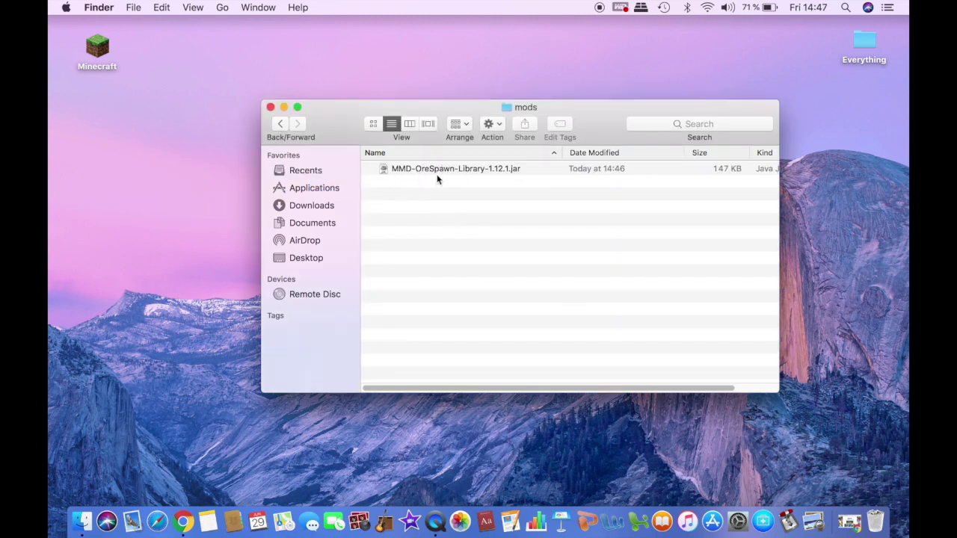
left_click(280, 124)
left_click(271, 107)
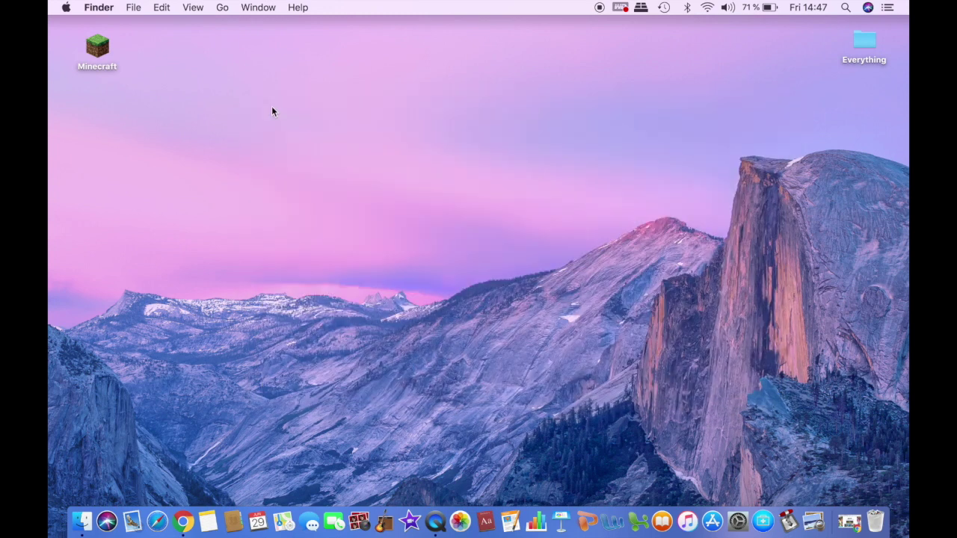
Step: Start a new launcher profile using version 1.12.2-forge1.12.2-14.23.4.2705
double_click(96, 50)
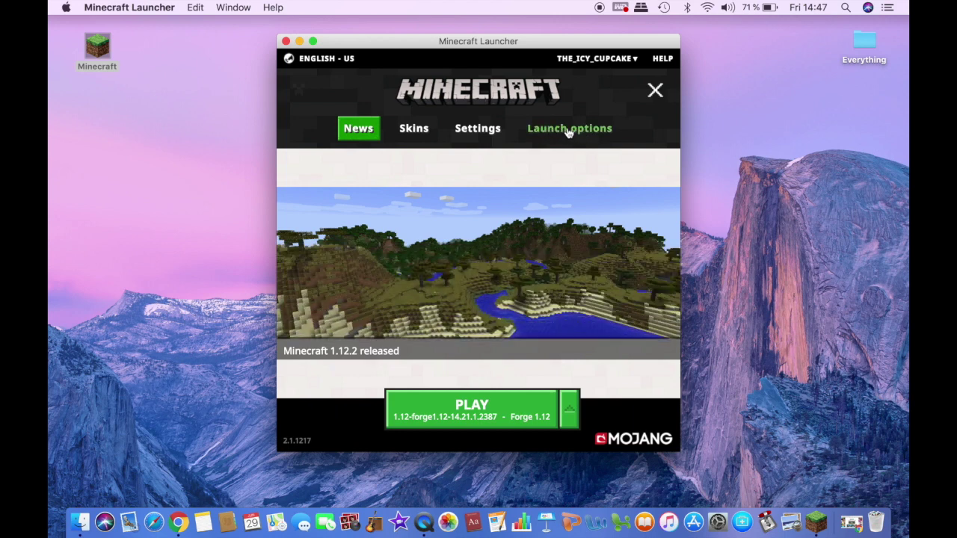
left_click(577, 129)
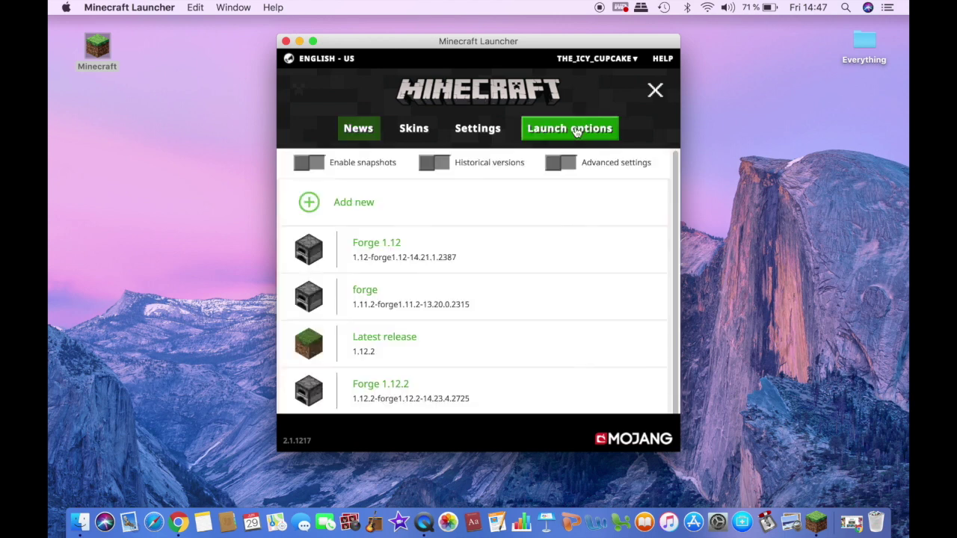
left_click(354, 202)
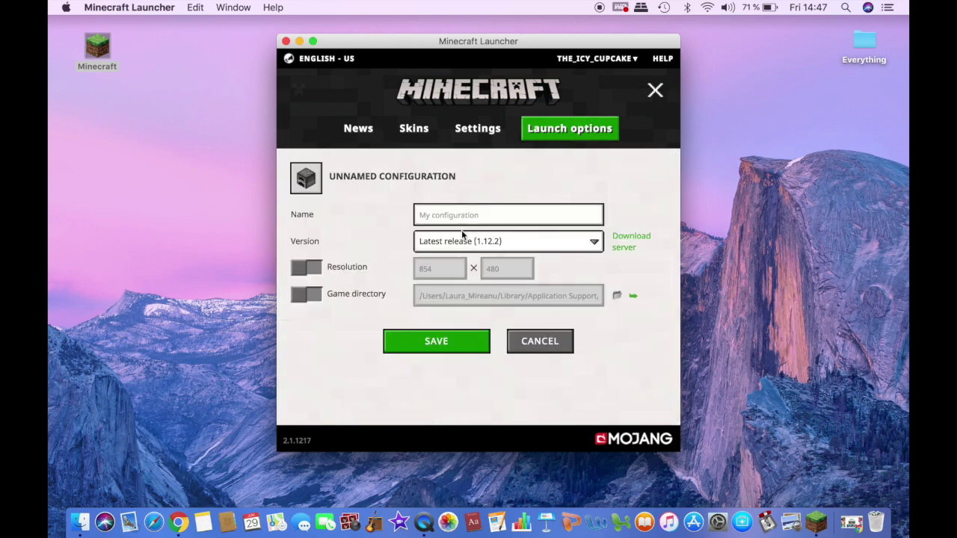
left_click(431, 247)
scroll(438, 303, "down", 5)
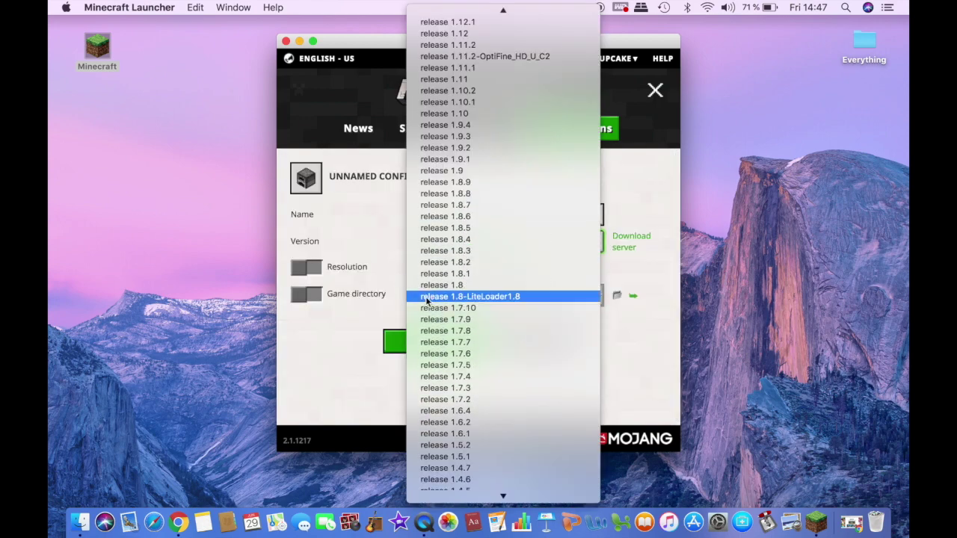
scroll(440, 314, "down", 5)
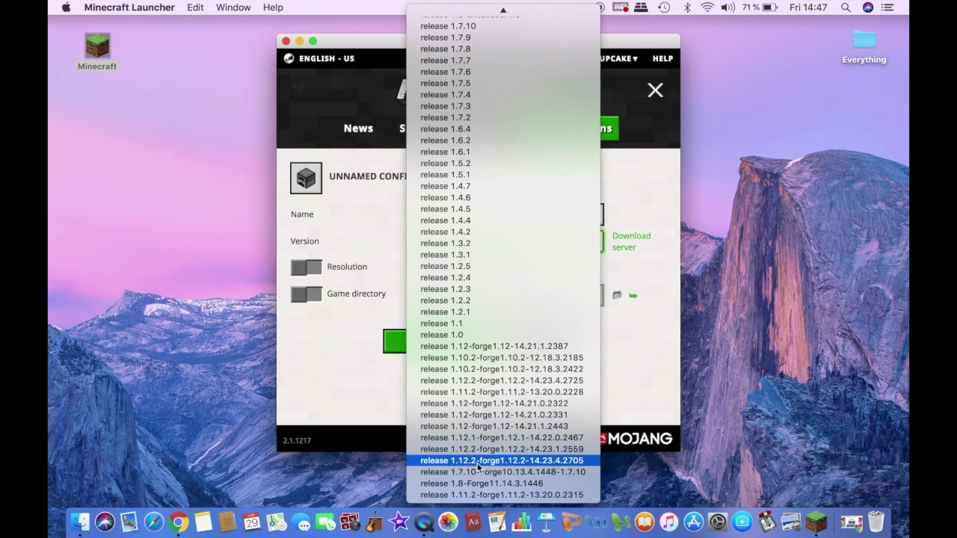
left_click(537, 465)
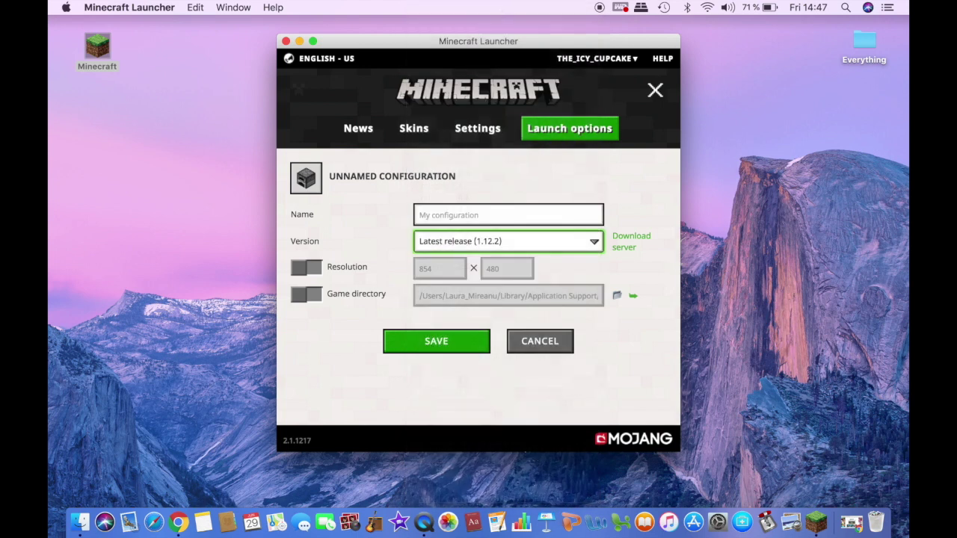
Step: Name the new profile Forge 1.12.2 and save it
left_click(442, 213)
type("Forge 1.12.2")
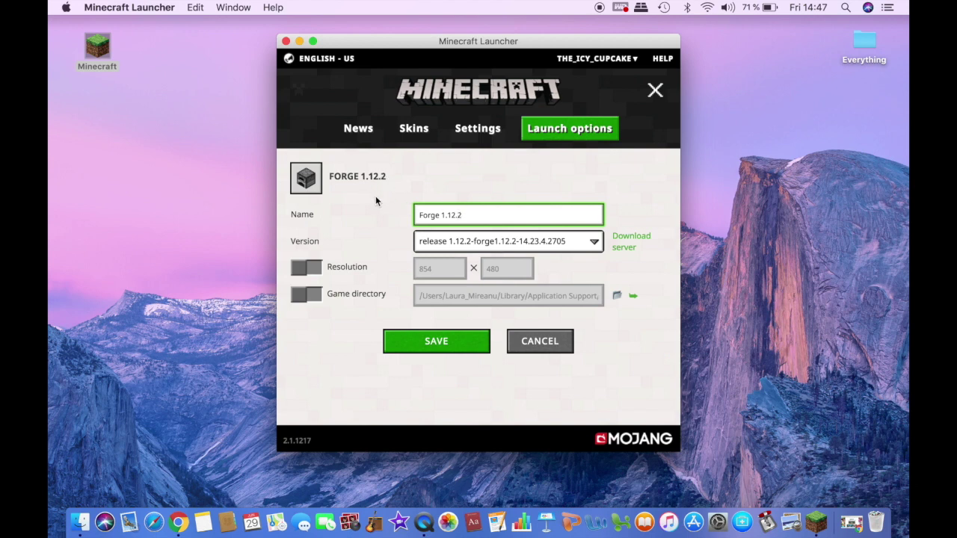
left_click(425, 344)
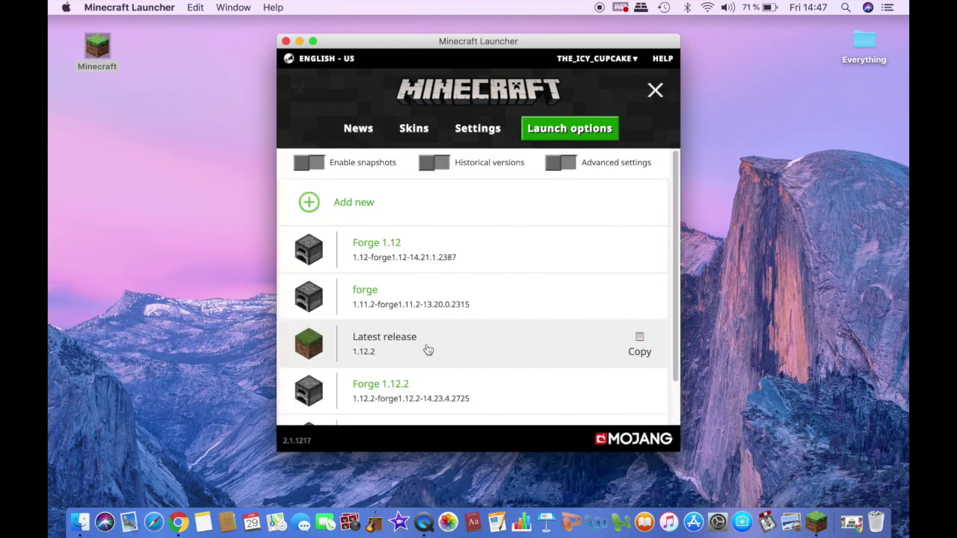
Step: Select the Forge 1.12.2 profile beside PLAY and launch Minecraft with it
left_click(359, 132)
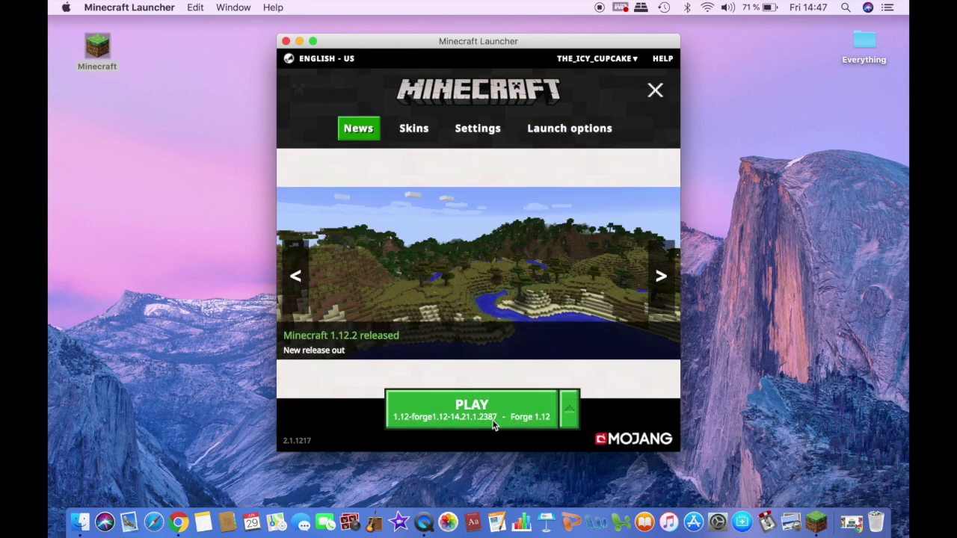
left_click(570, 416)
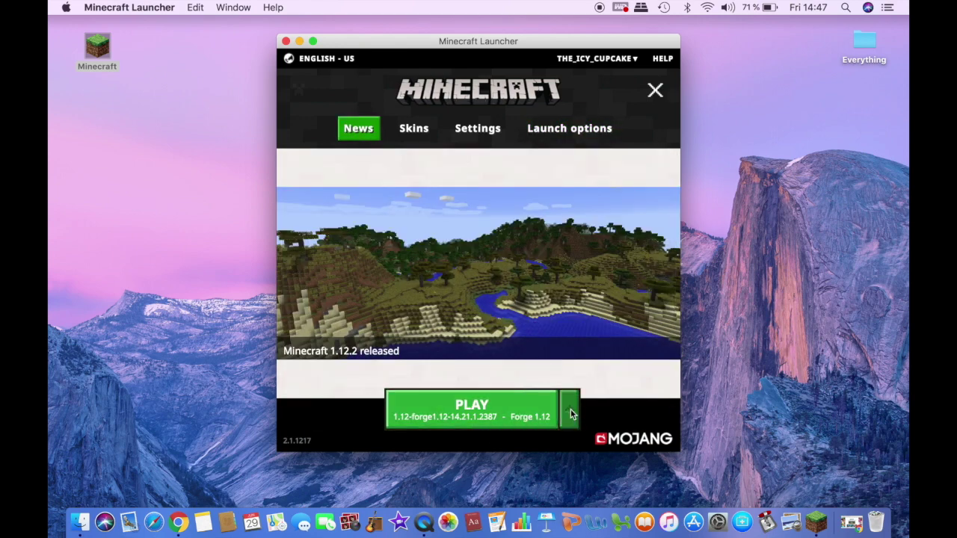
scroll(482, 295, "down", 1)
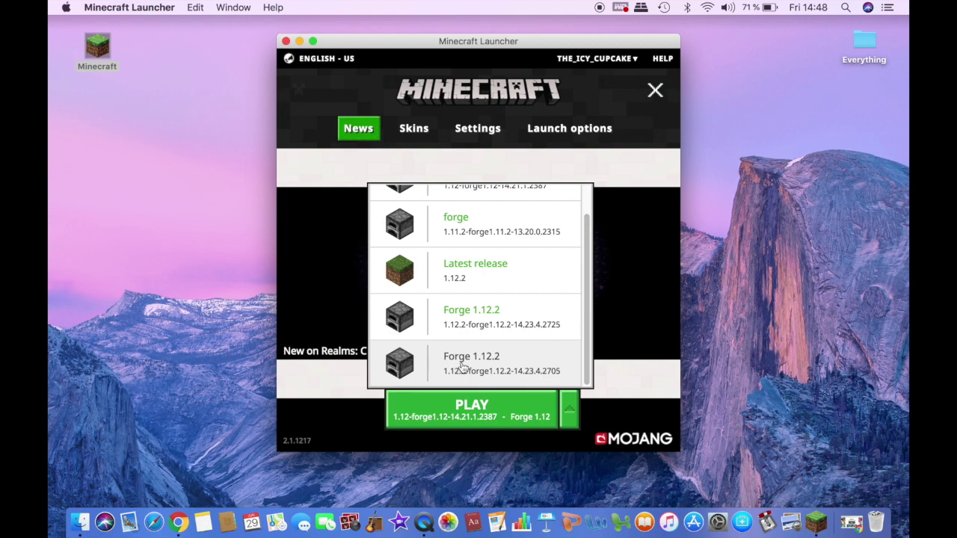
left_click(490, 327)
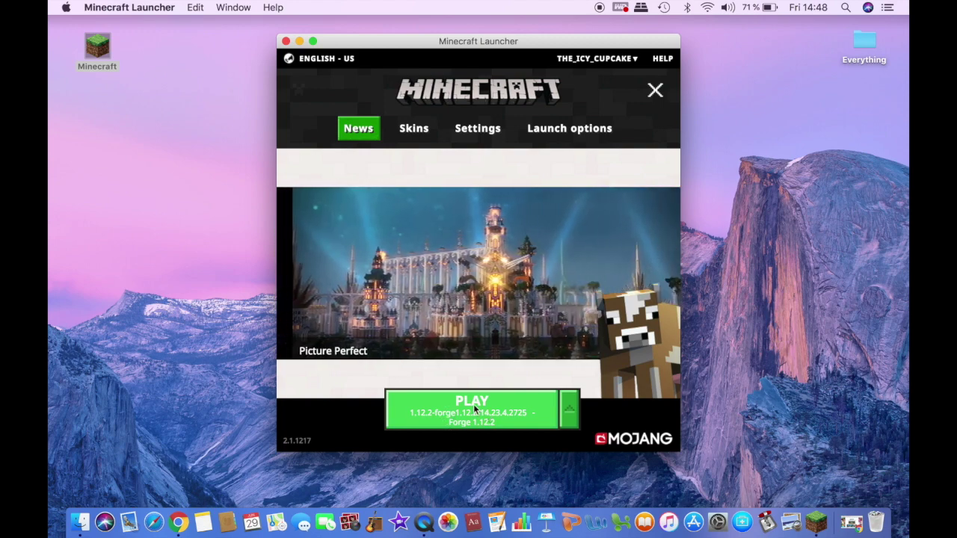
left_click(475, 407)
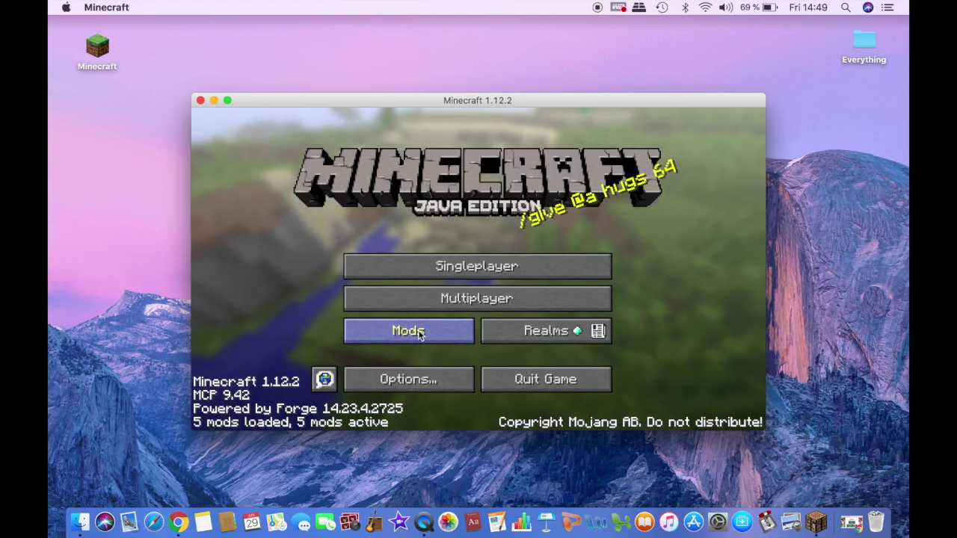
Step: Find OreSpawn 3.2.0 in Minecraft's Mods list, view its details, and return to the title screen
left_click(418, 334)
scroll(270, 263, "down", 1)
scroll(271, 263, "down", 3)
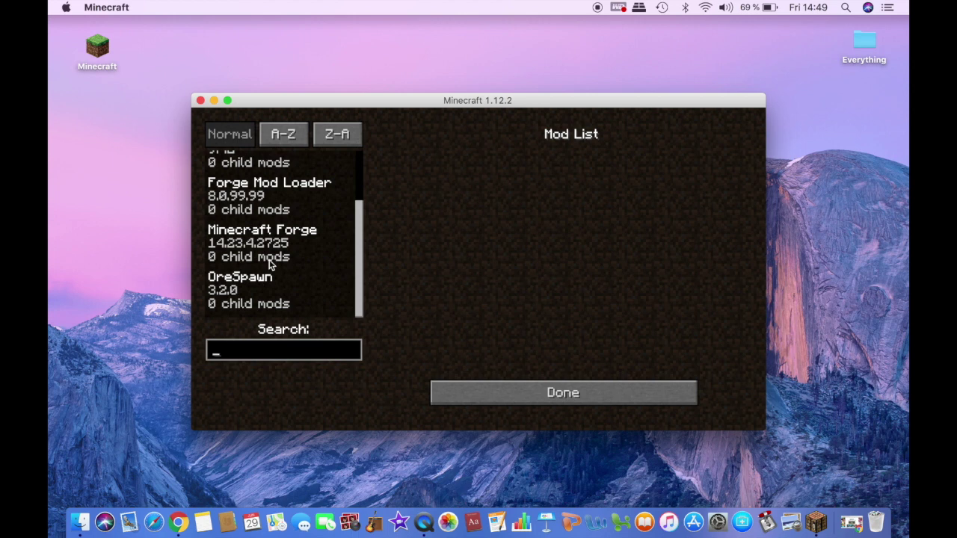
left_click(222, 286)
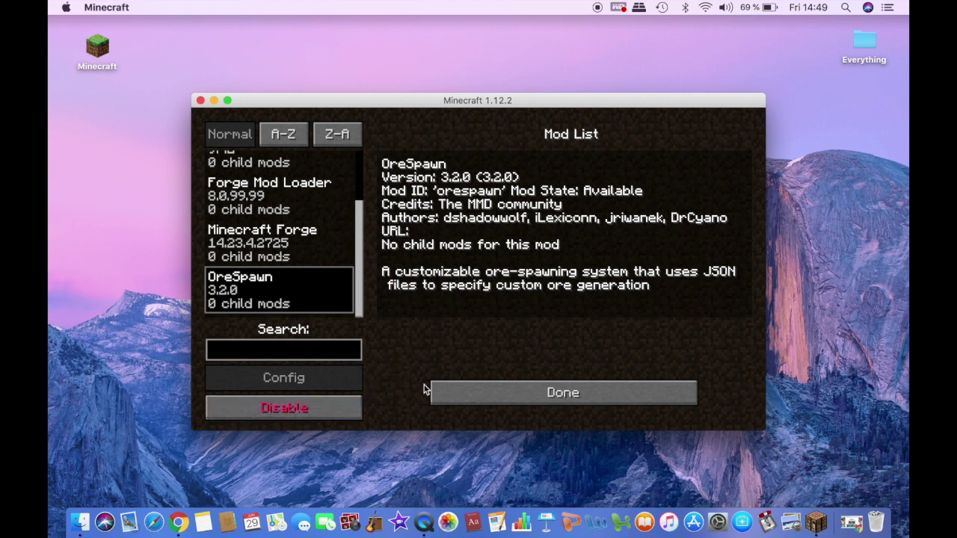
left_click(558, 394)
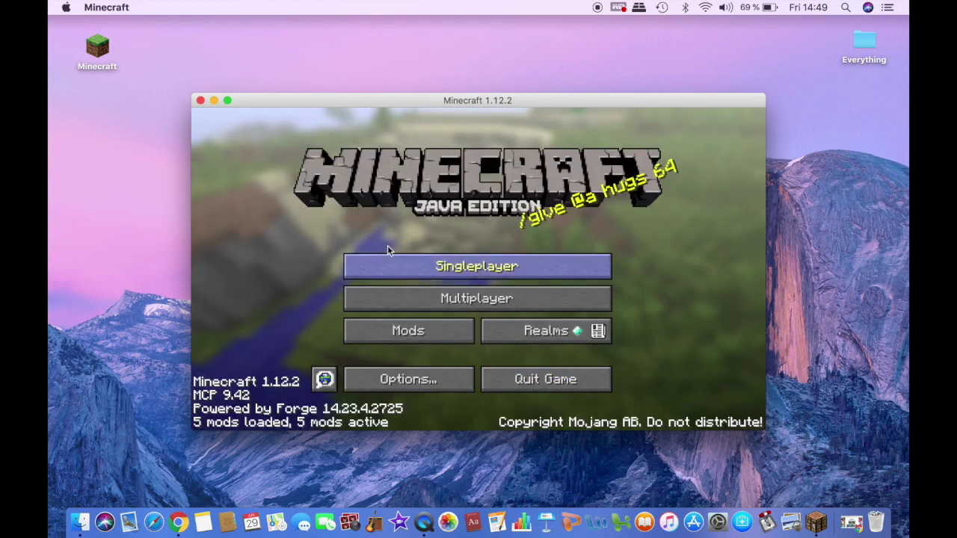